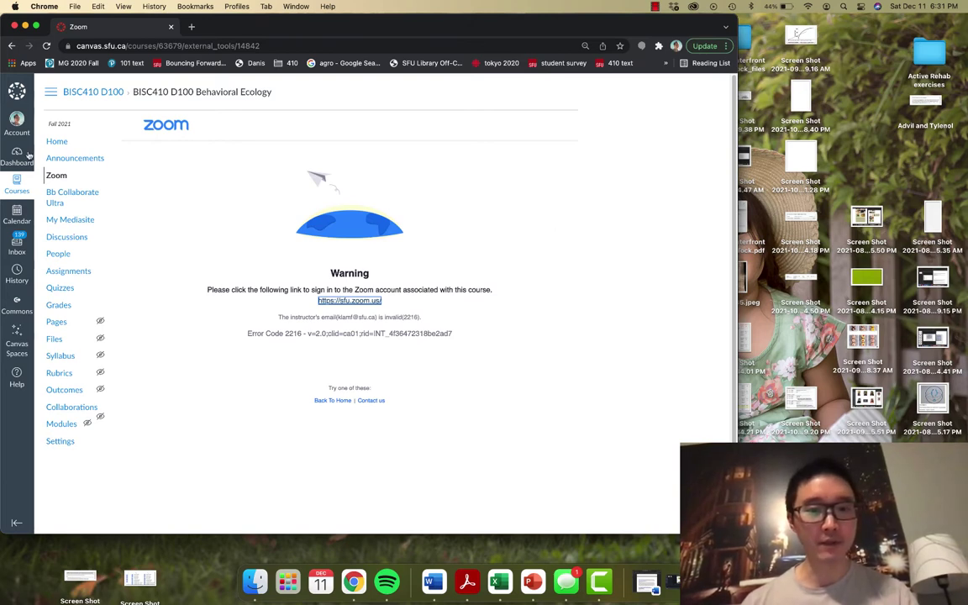
left_click(354, 302)
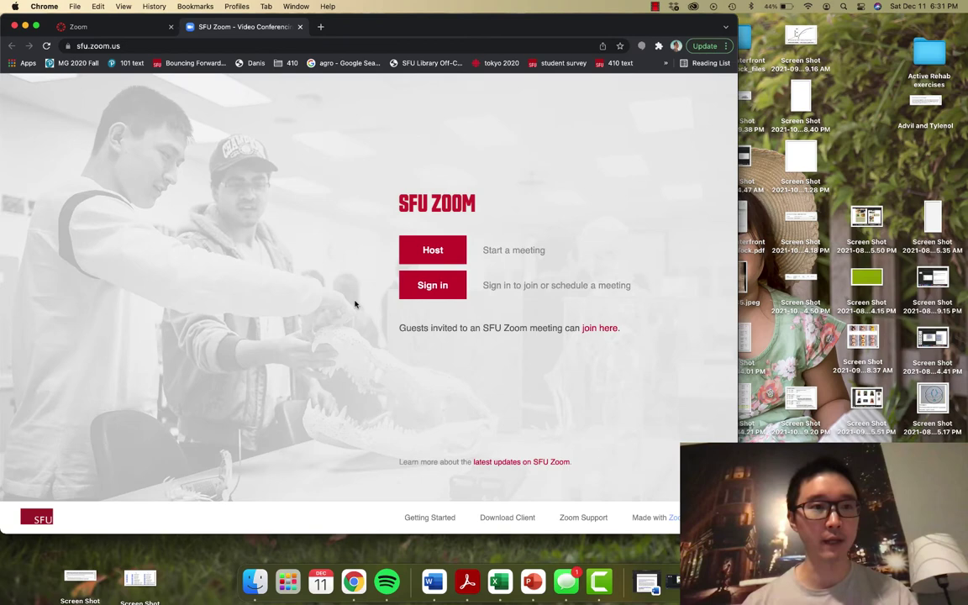
left_click(79, 26)
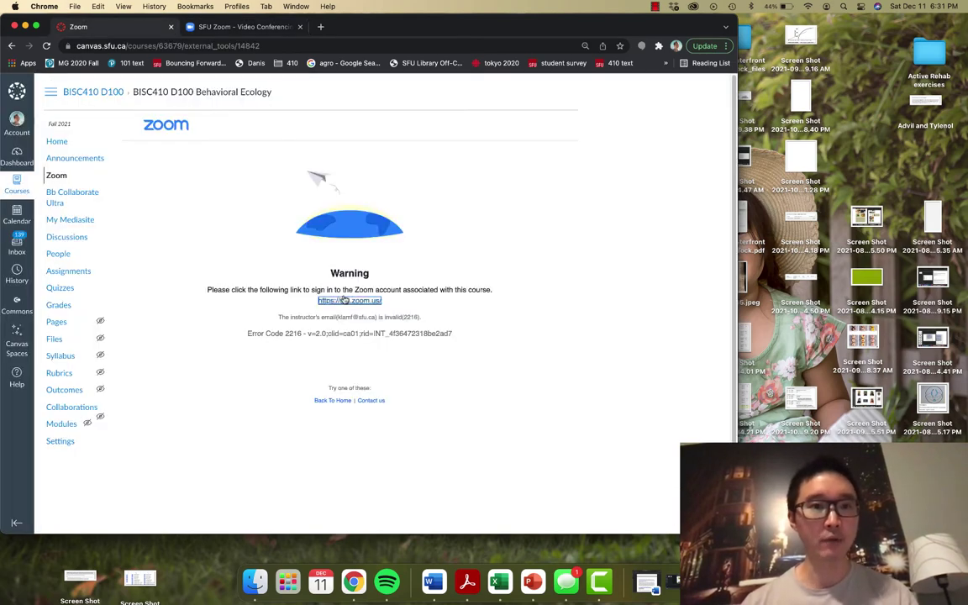
left_click(241, 26)
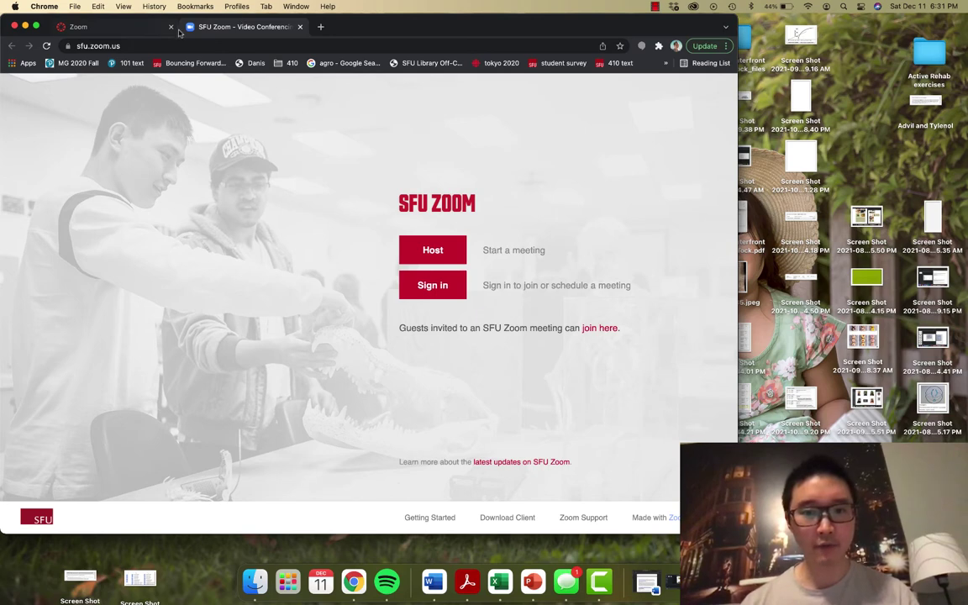
left_click(429, 294)
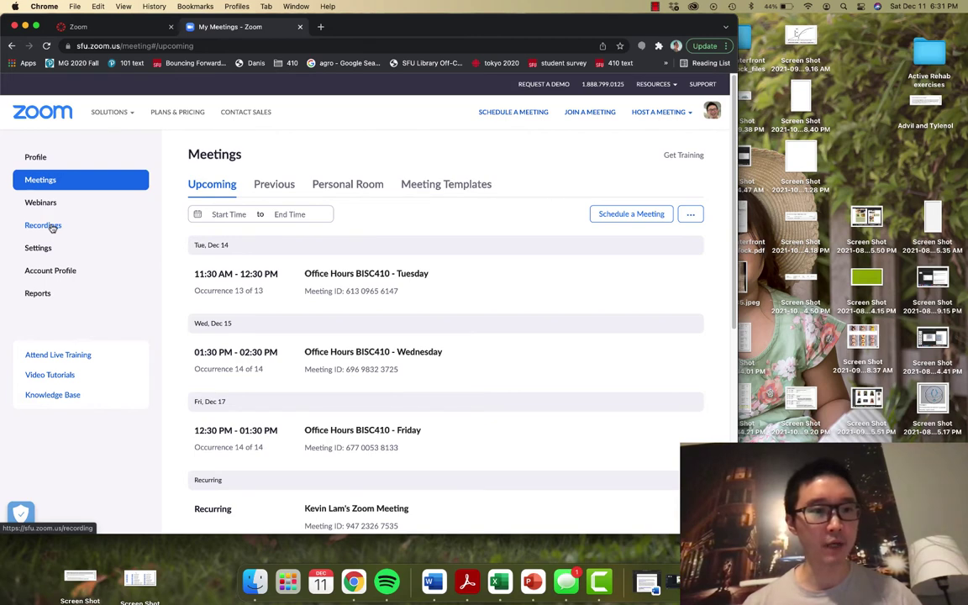
- Show the BISC410 cloud recordings list, then drag the Zoom window right to reveal the Canvas draft
left_click(43, 226)
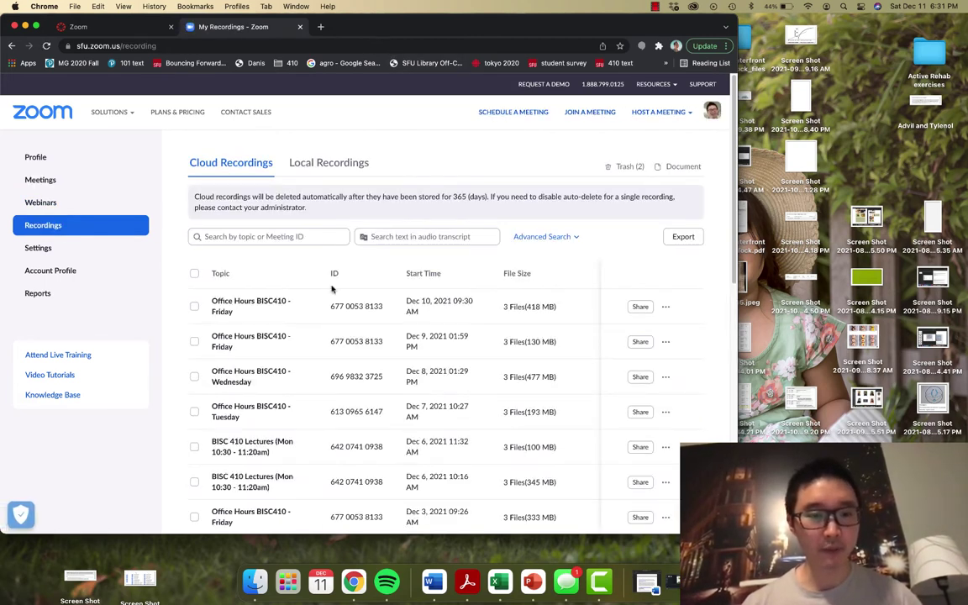
scroll(250, 310, "down", 1)
scroll(249, 311, "up", 1)
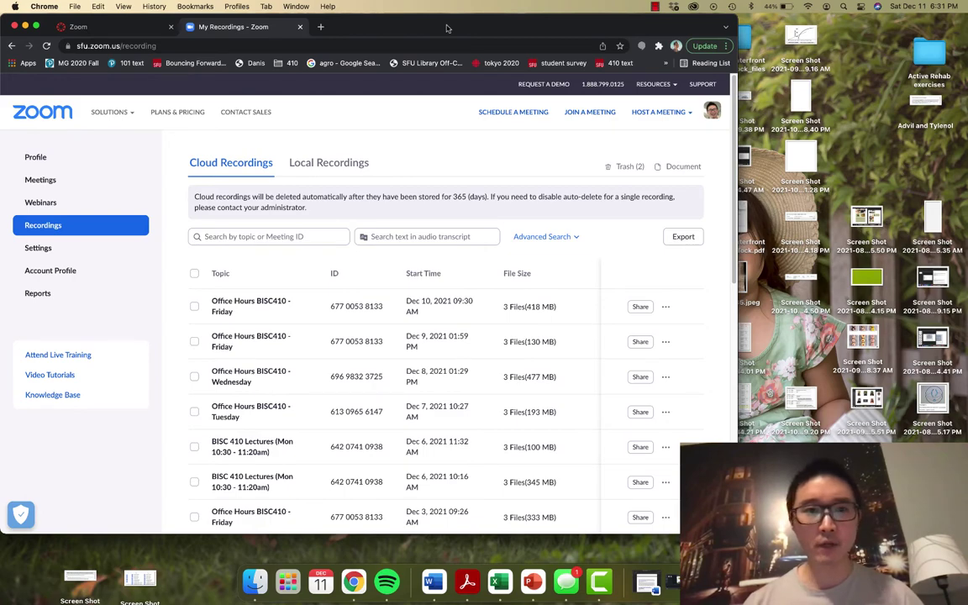
left_click_drag(447, 28, 676, 15)
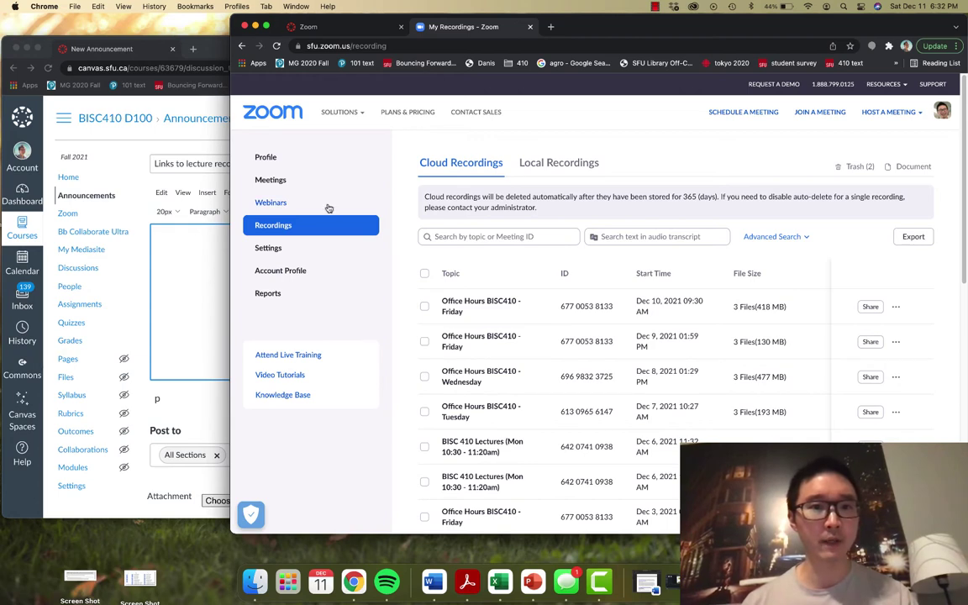
left_click(315, 26)
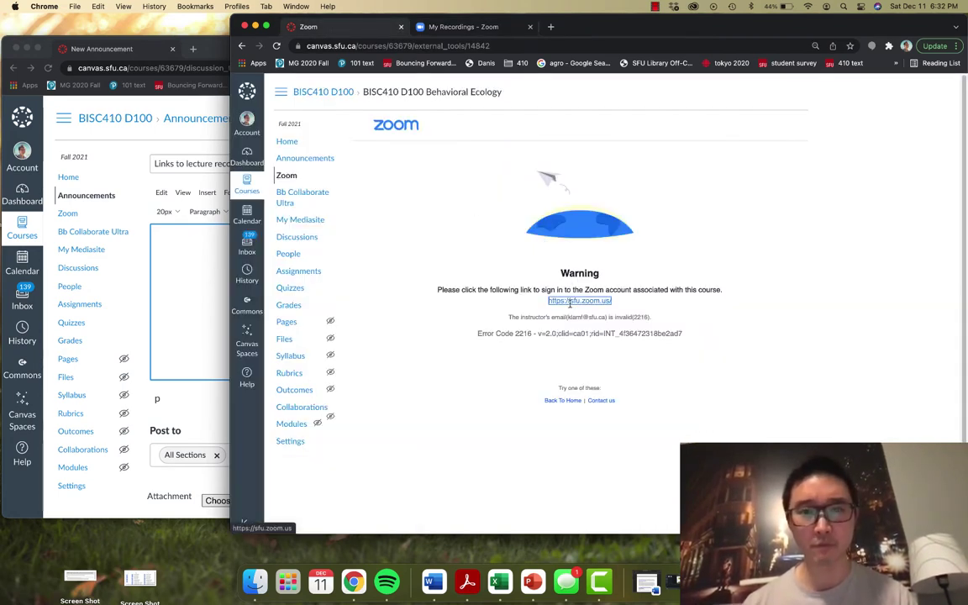
left_click(470, 26)
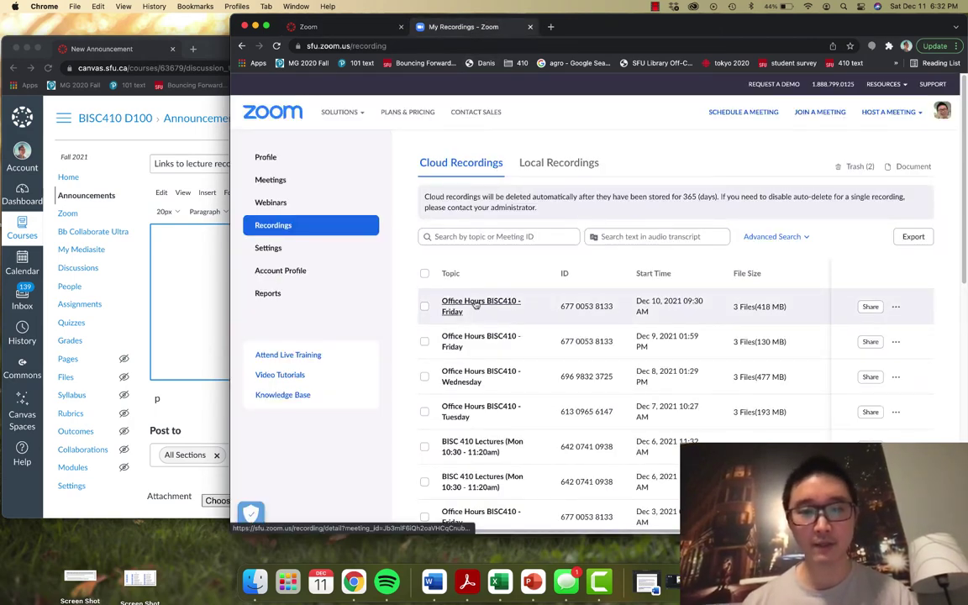
scroll(476, 306, "down", 2)
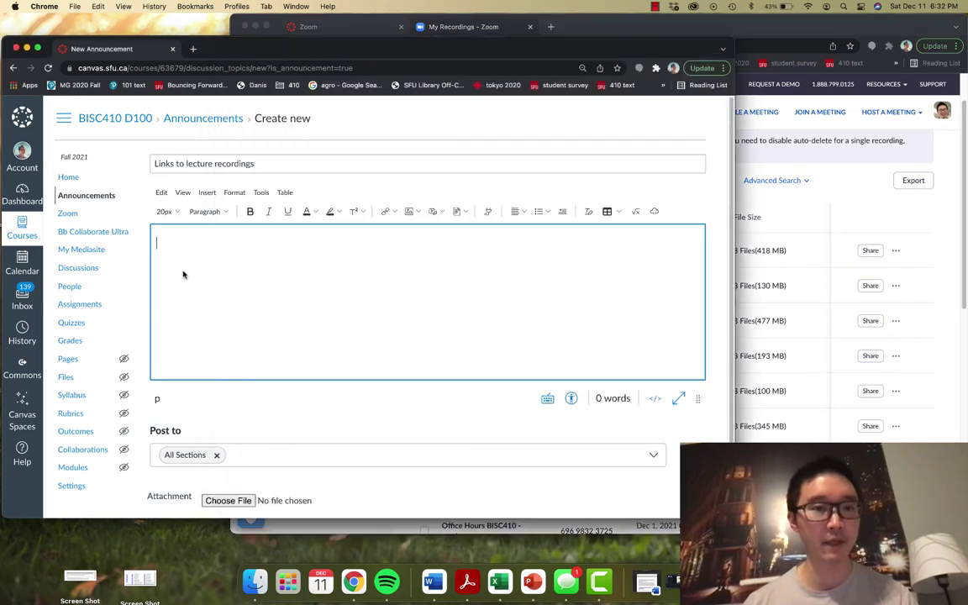
left_click(181, 273)
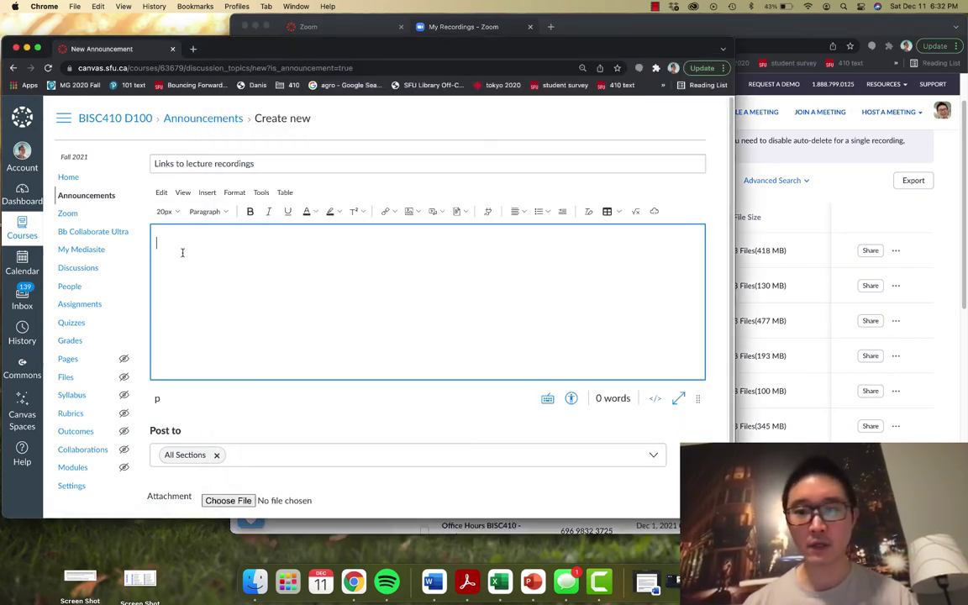
left_click(784, 200)
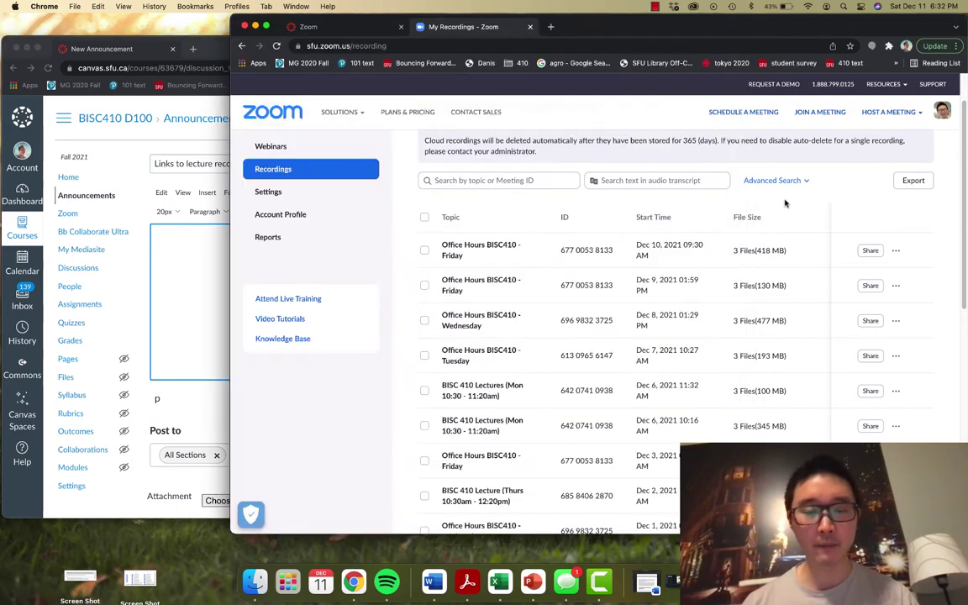
- Open the Dec 10, Dec 9, Dec 8 and Dec 7 recordings each in a new tab
right_click(475, 249)
left_click(483, 251)
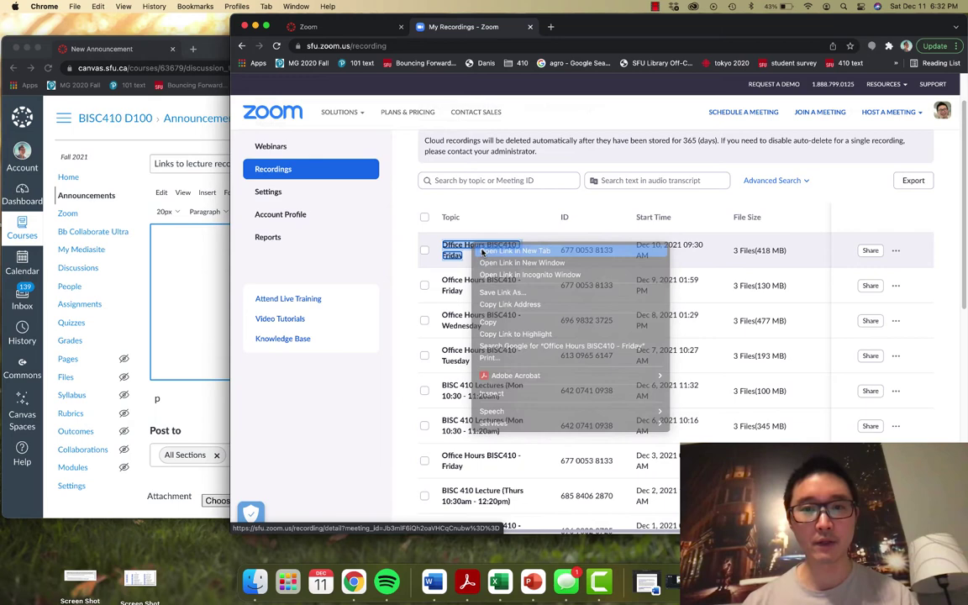
right_click(461, 283)
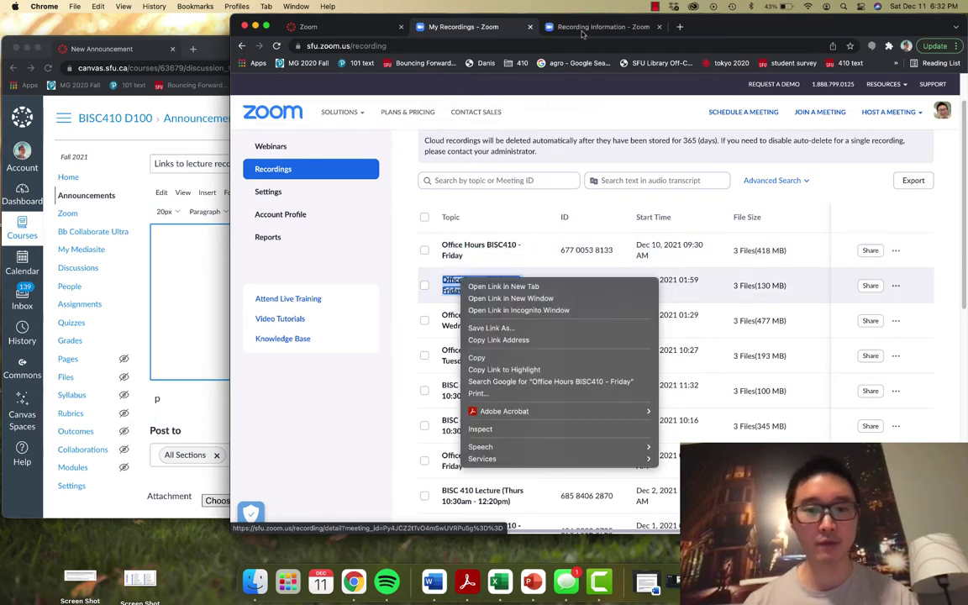
left_click(488, 288)
right_click(480, 319)
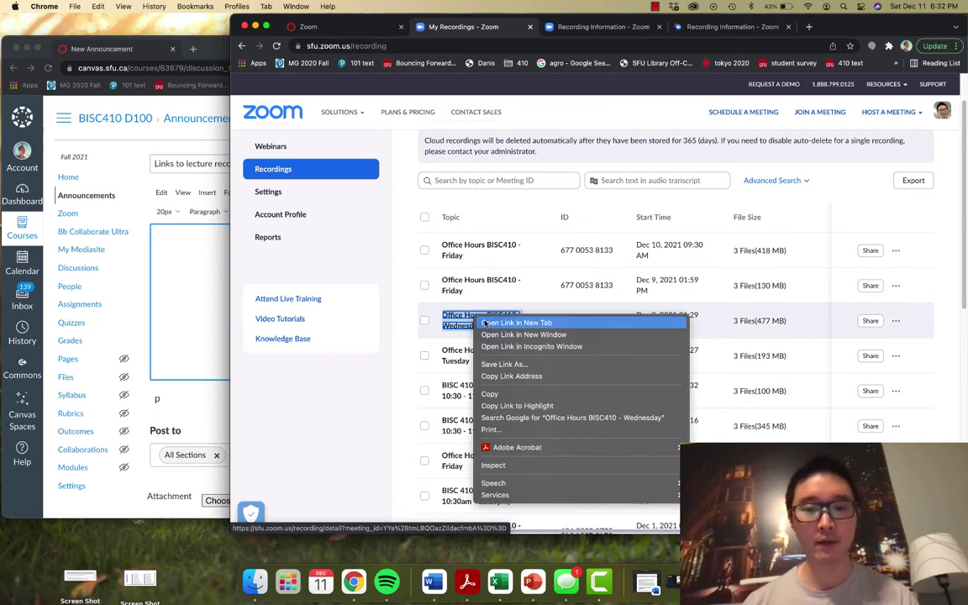
left_click(485, 323)
right_click(450, 354)
left_click(461, 368)
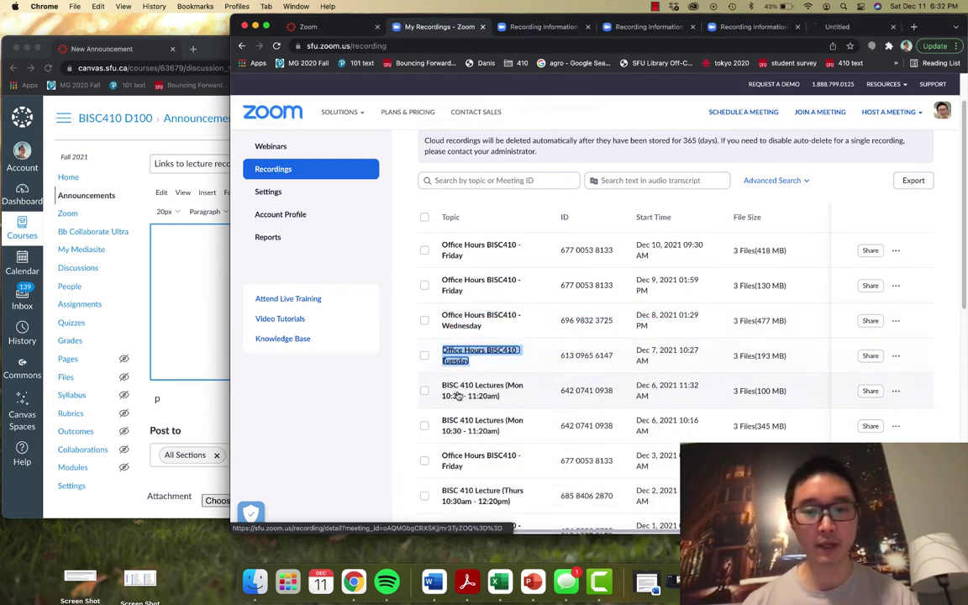
- Open both Dec 6 lectures, the Dec 3 recording and the Dec 2 lecture in new tabs
right_click(459, 396)
left_click(464, 409)
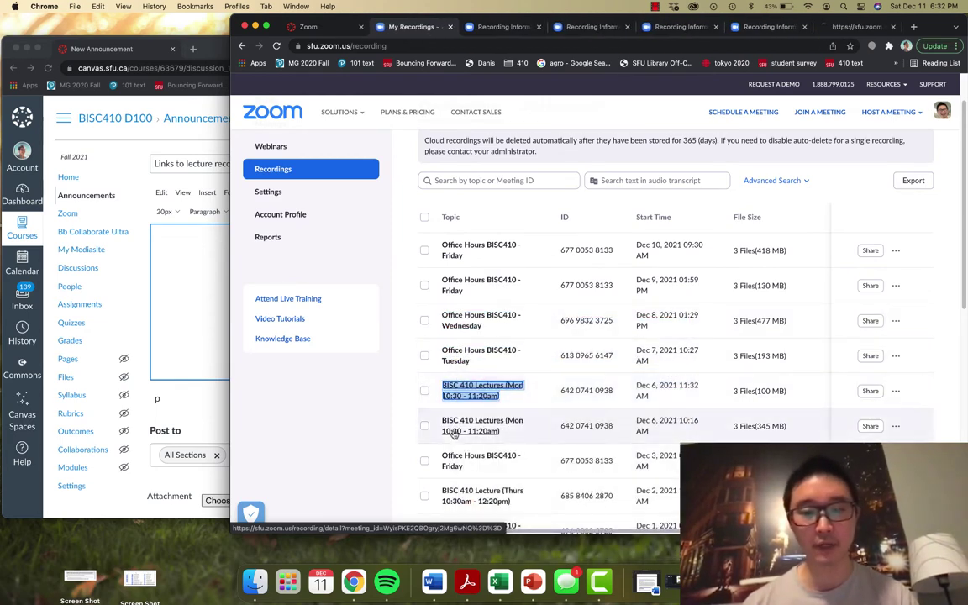
right_click(454, 432)
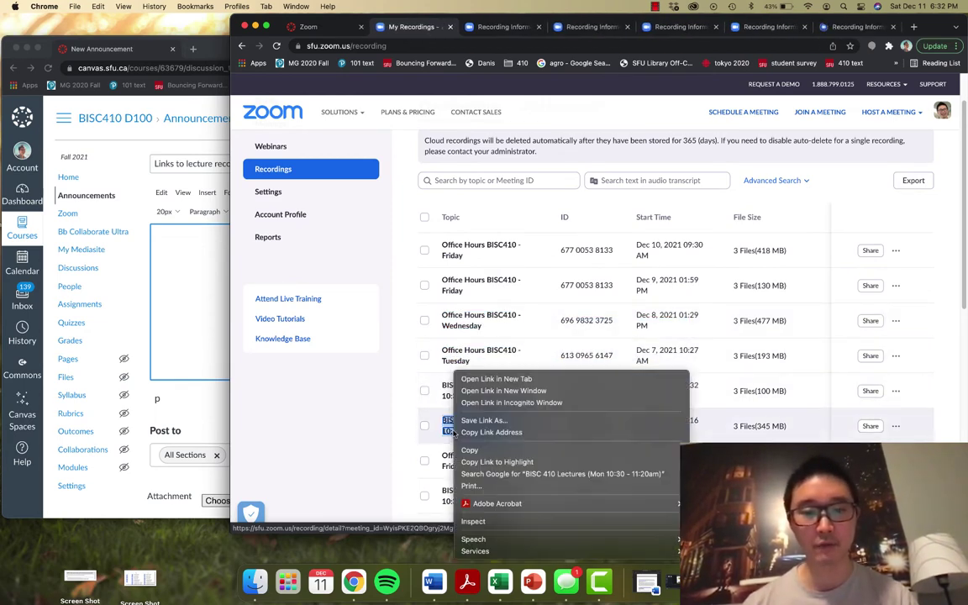
left_click(492, 380)
scroll(490, 383, "down", 1)
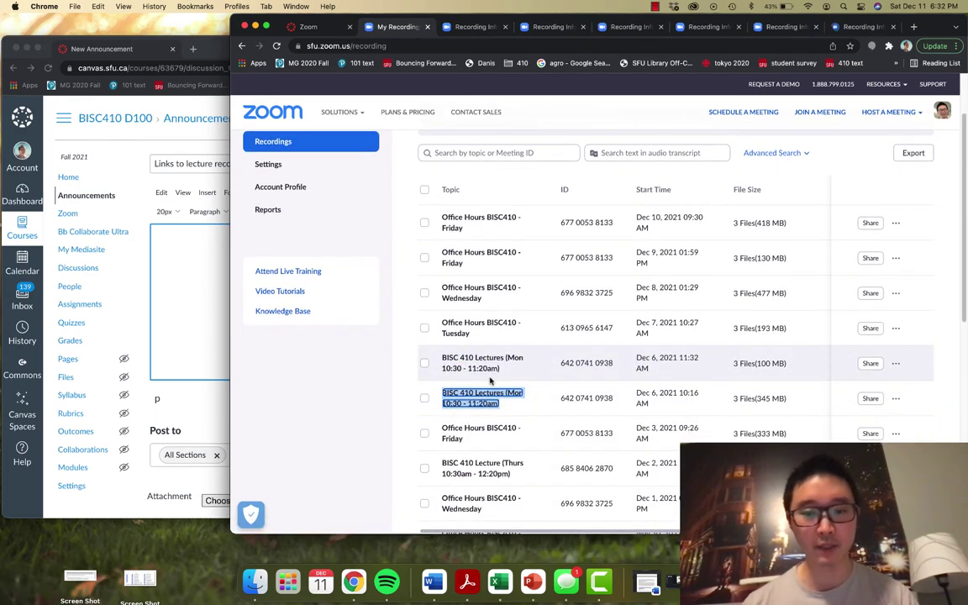
right_click(465, 432)
right_click(453, 432)
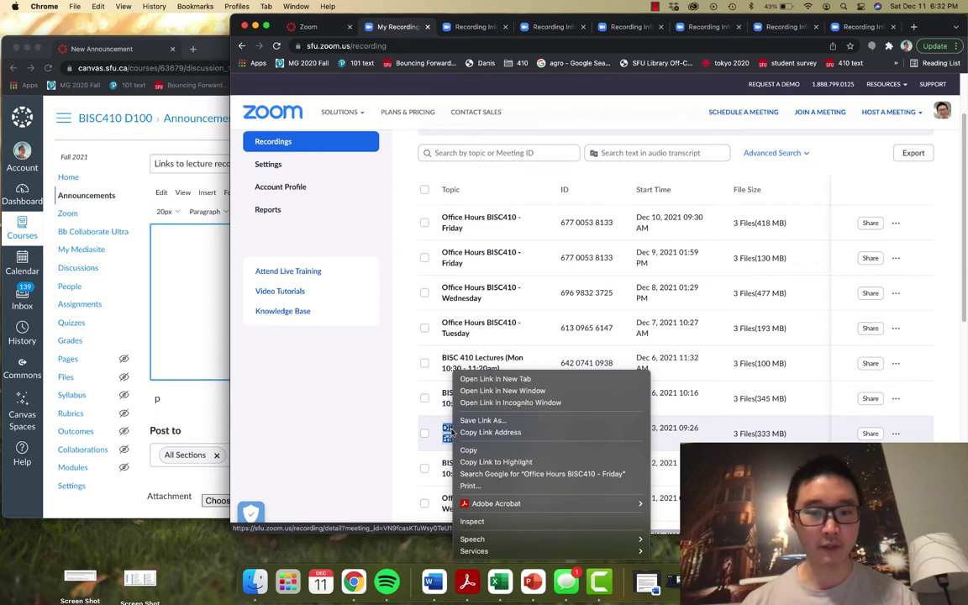
left_click(496, 379)
right_click(462, 463)
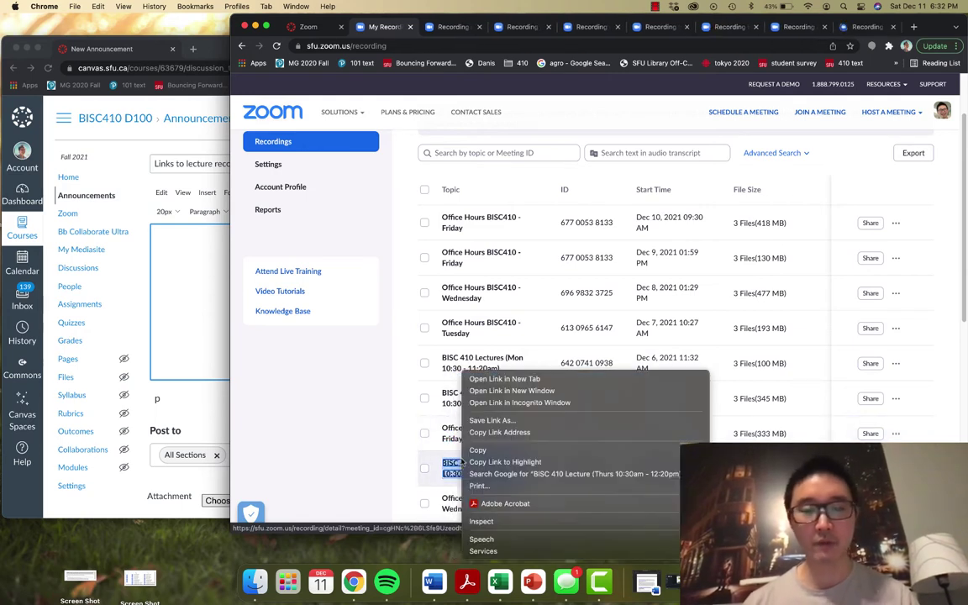
left_click(502, 379)
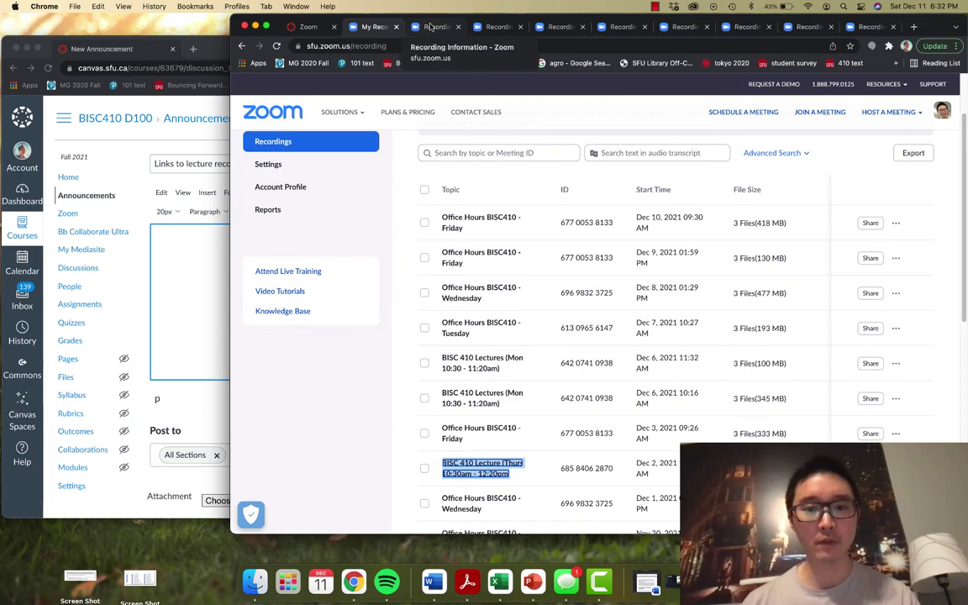
- Copy the Dec 10 Friday office hours recording's sharing information and return to the Canvas draft
left_click(430, 27)
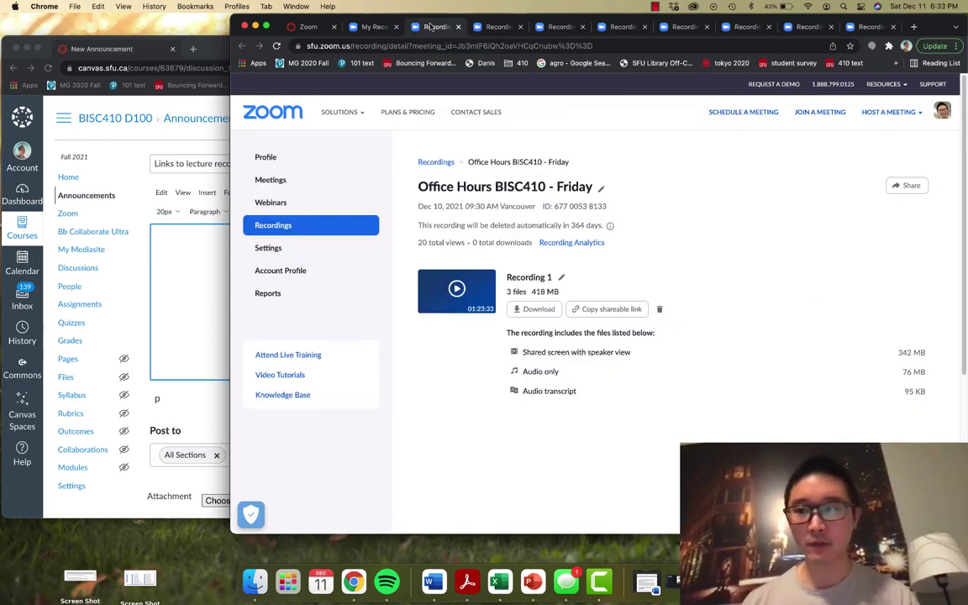
left_click(912, 187)
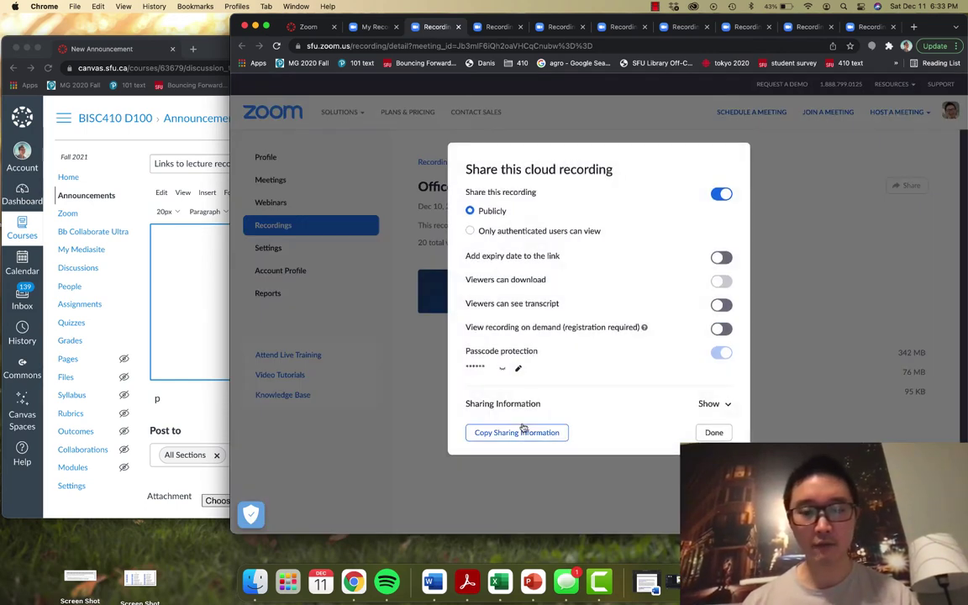
left_click(516, 432)
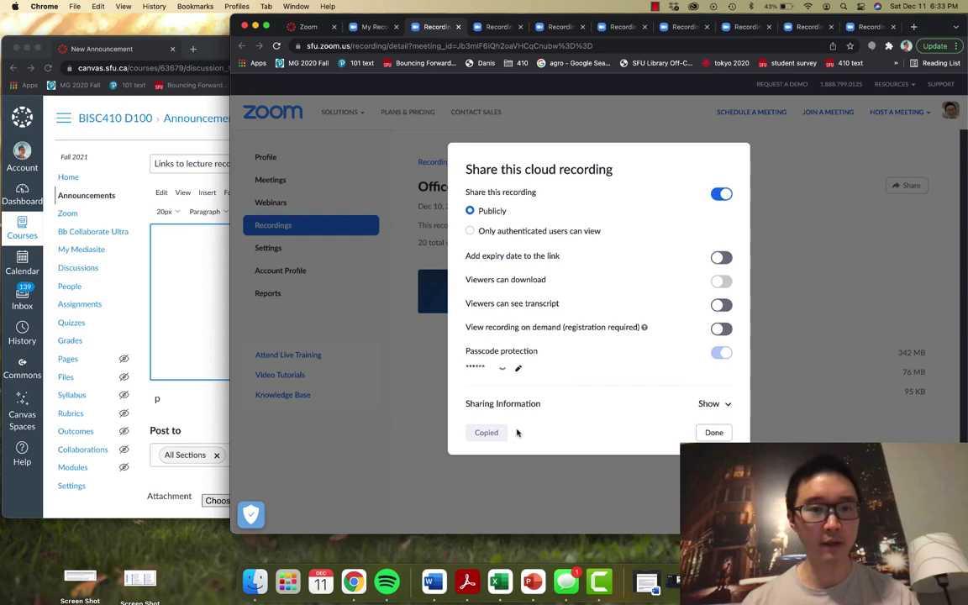
left_click(158, 225)
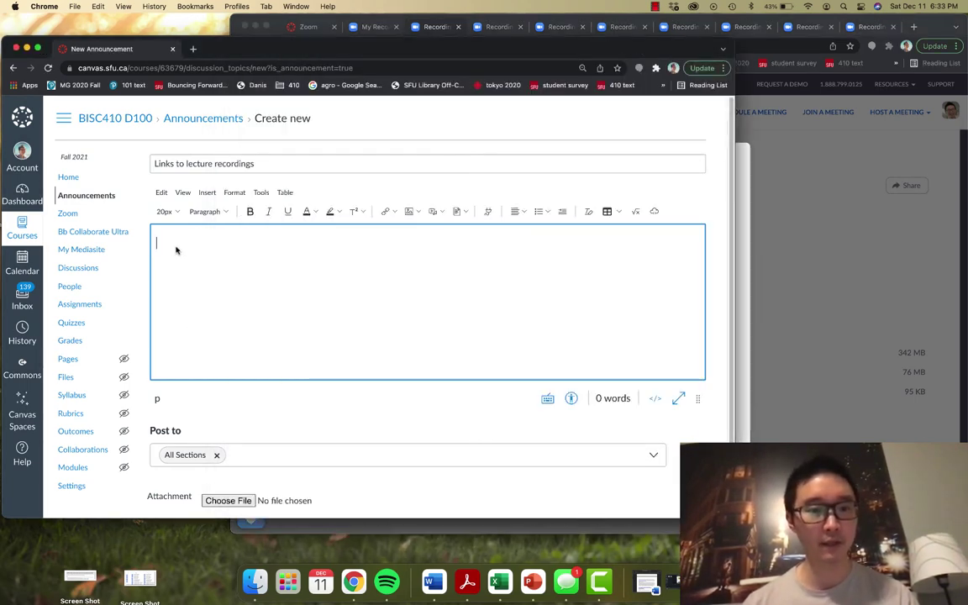
right_click(177, 247)
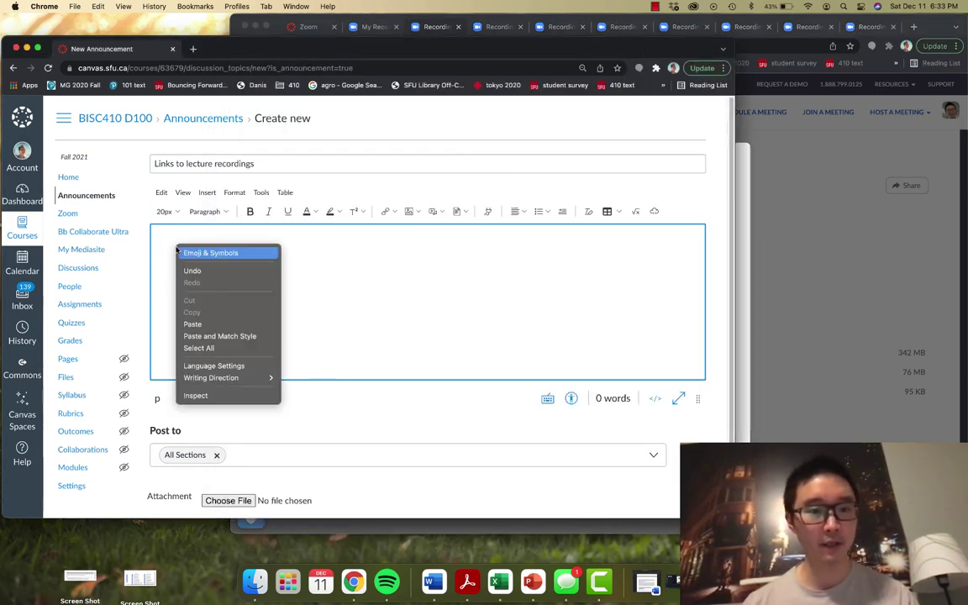
- Paste the Dec 10 recording's topic, date, link and passcode into the body, adding a new line below
left_click(192, 324)
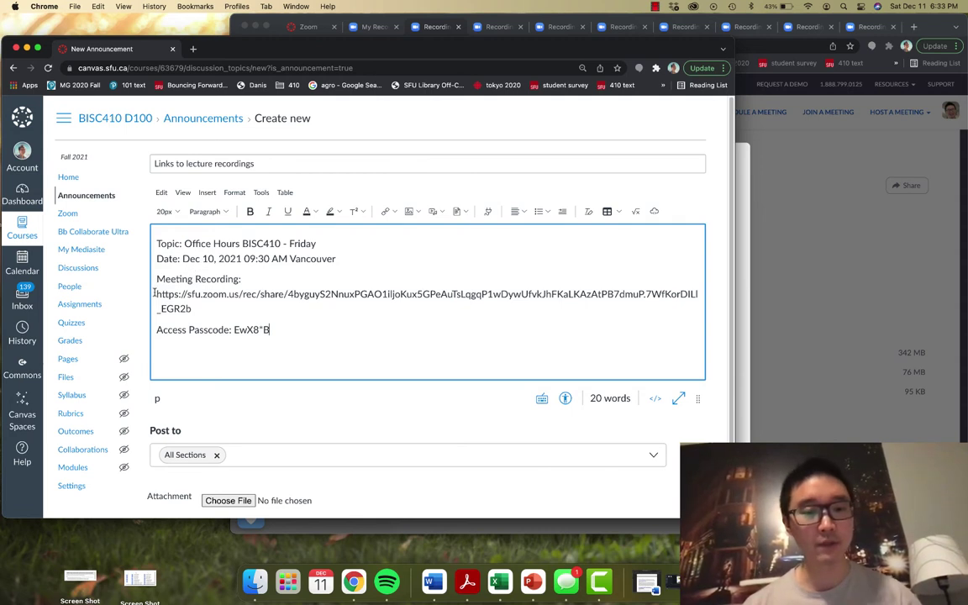
left_click_drag(157, 296, 270, 329)
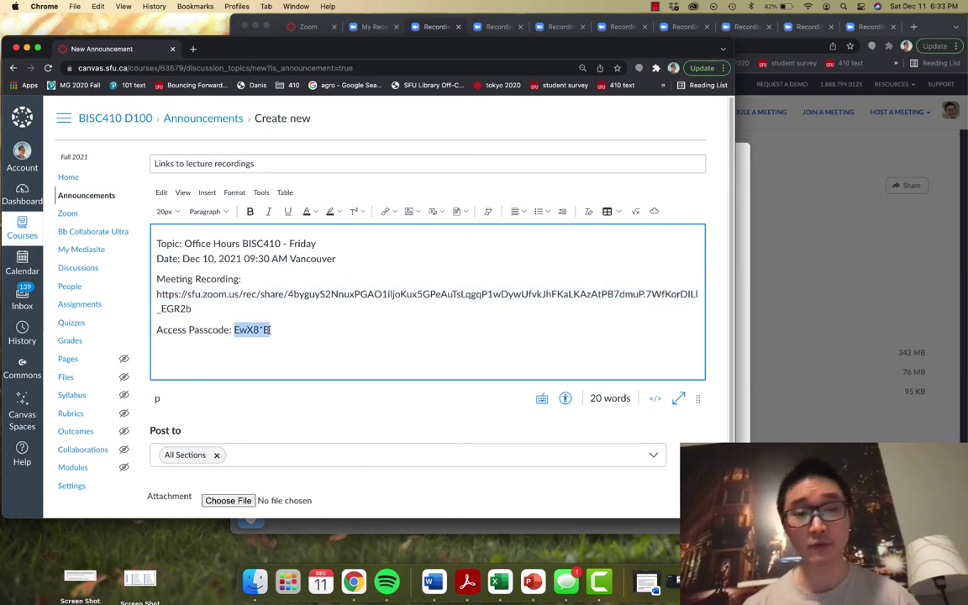
left_click(367, 335)
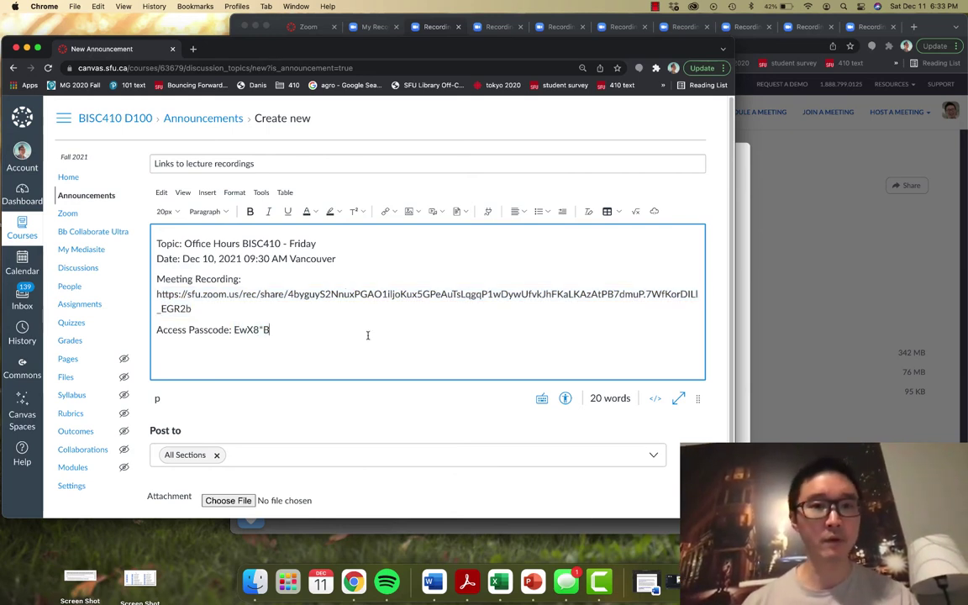
key("Return")
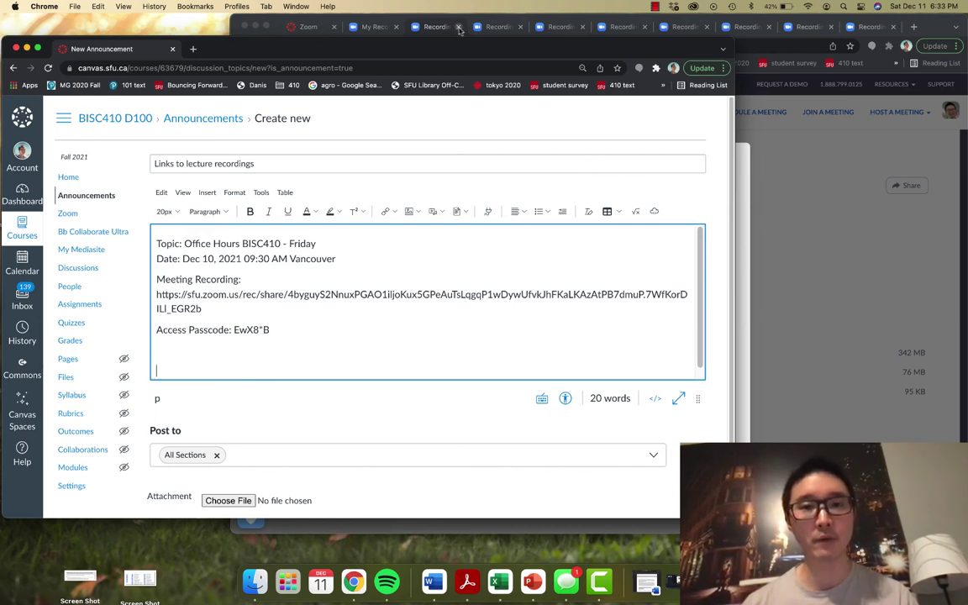
- Copy the Dec 9 Friday recording's sharing information and paste it below the first block
left_click(460, 30)
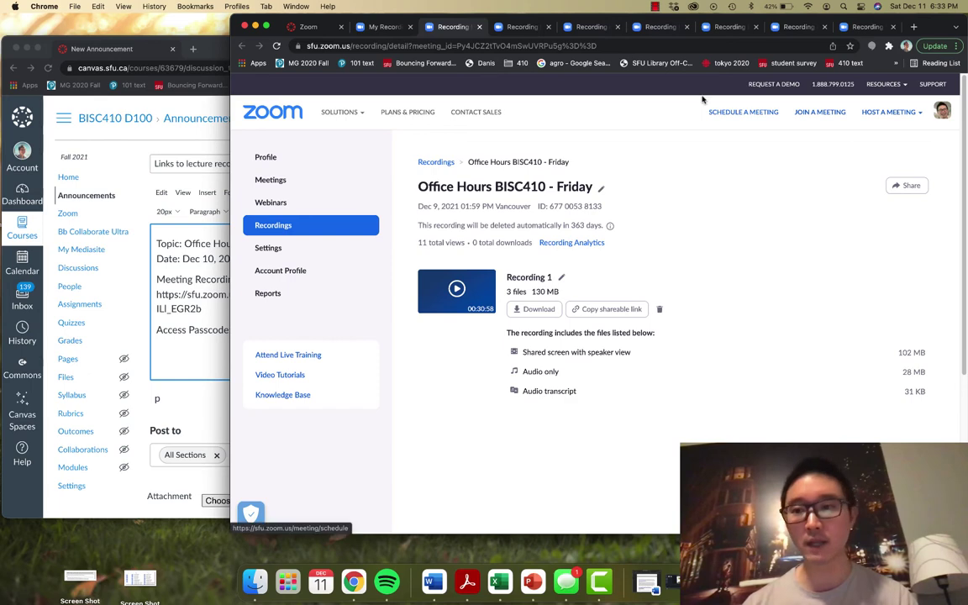
left_click(914, 194)
left_click(519, 432)
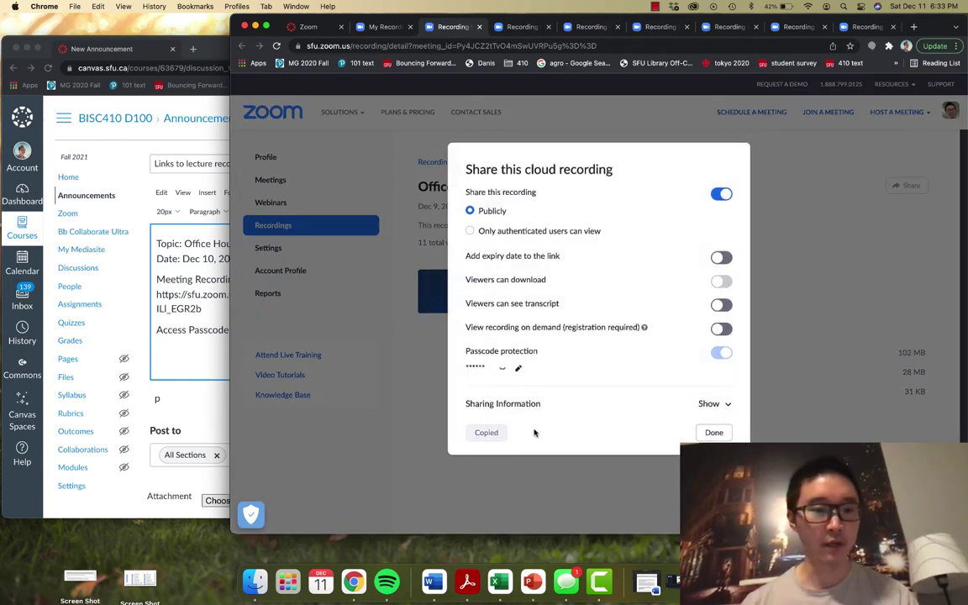
left_click(170, 367)
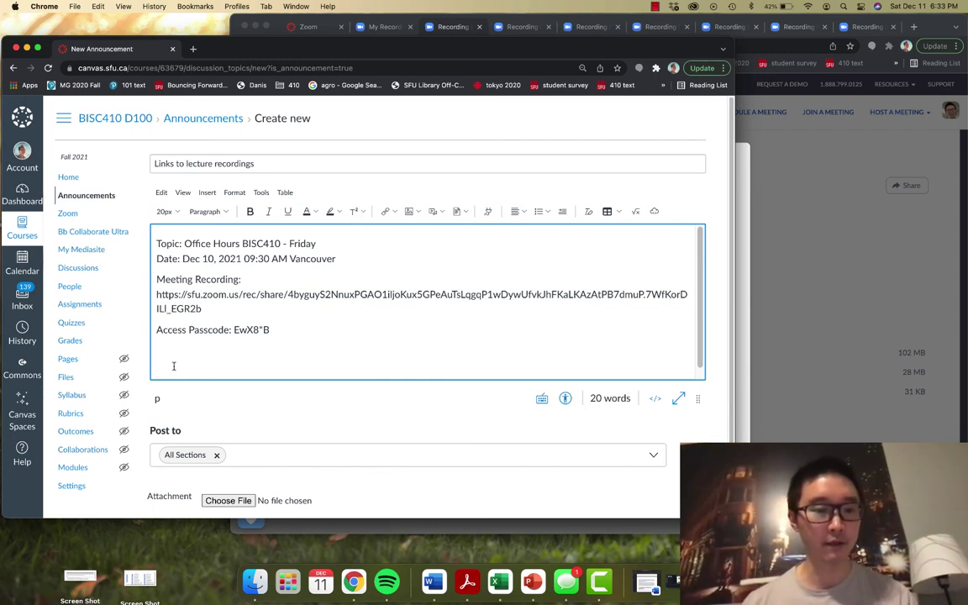
right_click(176, 370)
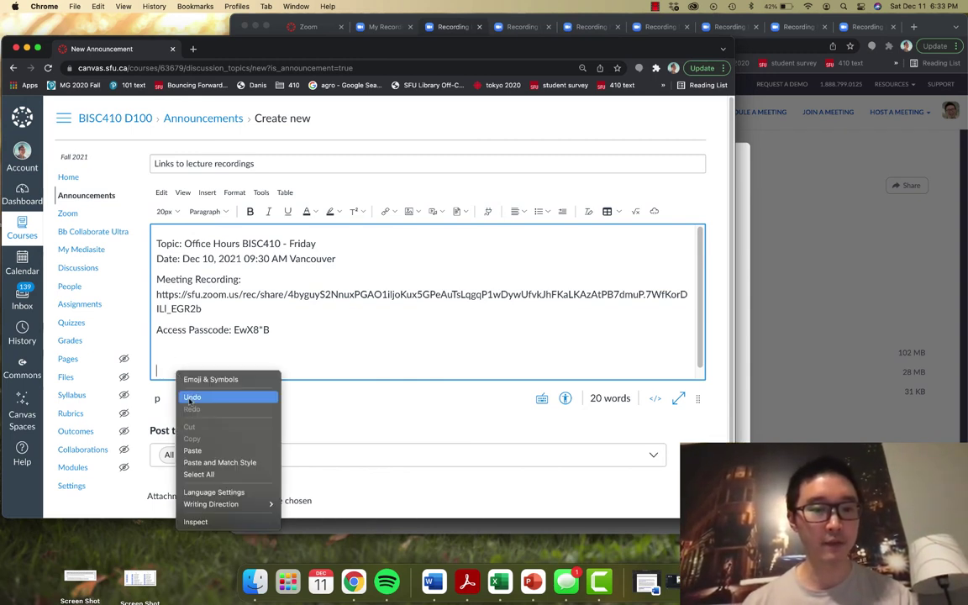
left_click(193, 451)
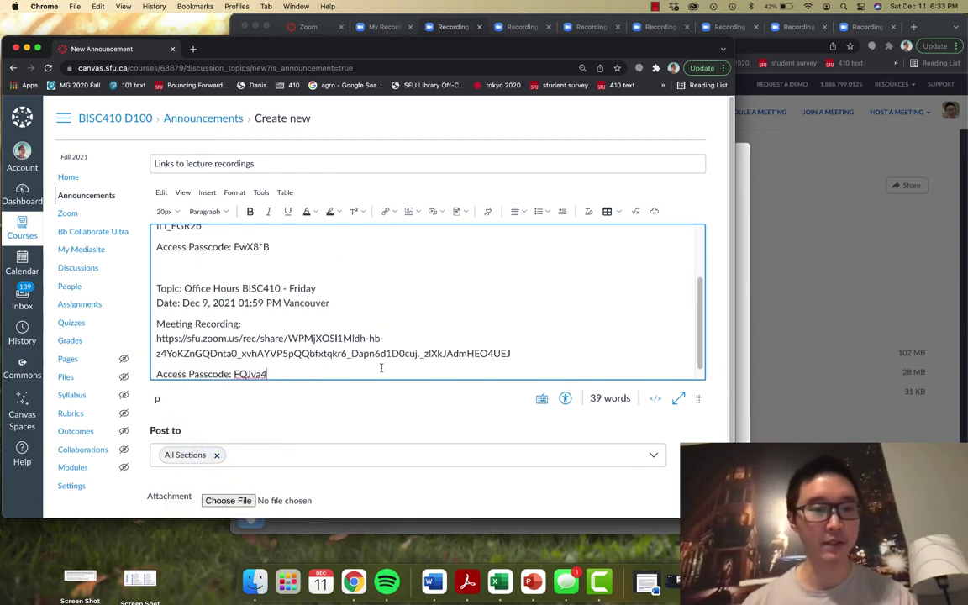
key("Return")
key("Return")
scroll(361, 328, "up", 3)
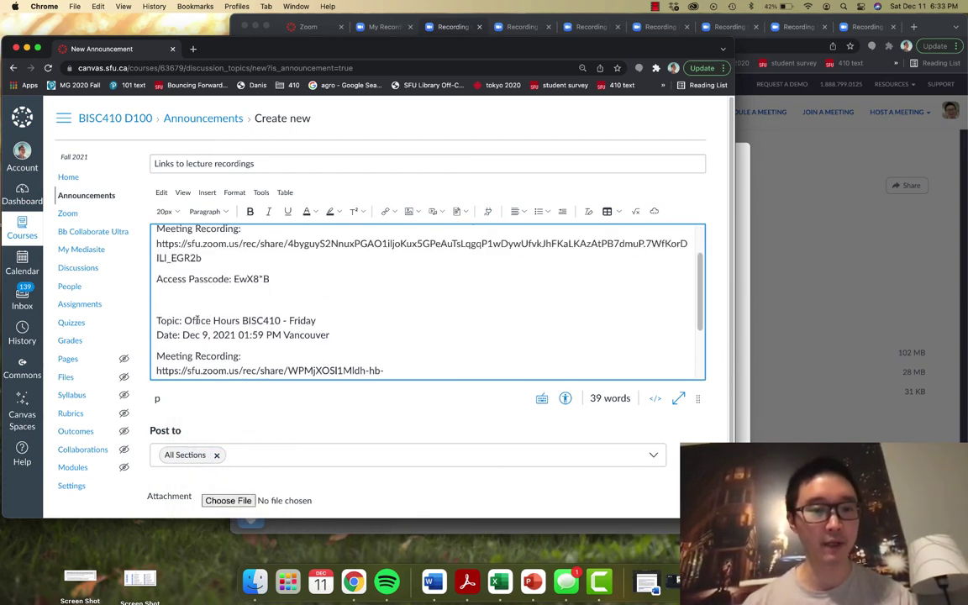
scroll(201, 315, "down", 3)
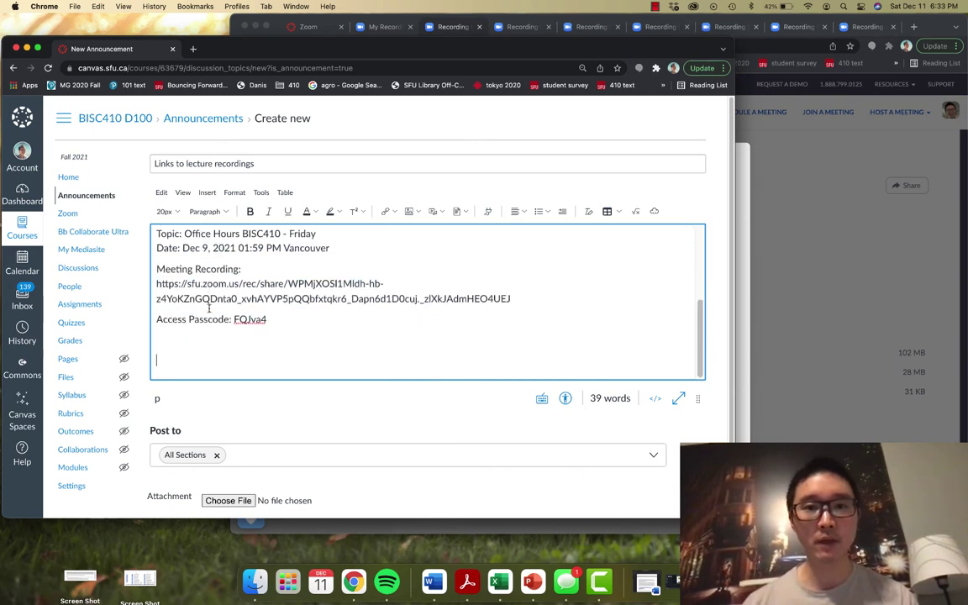
left_click(445, 26)
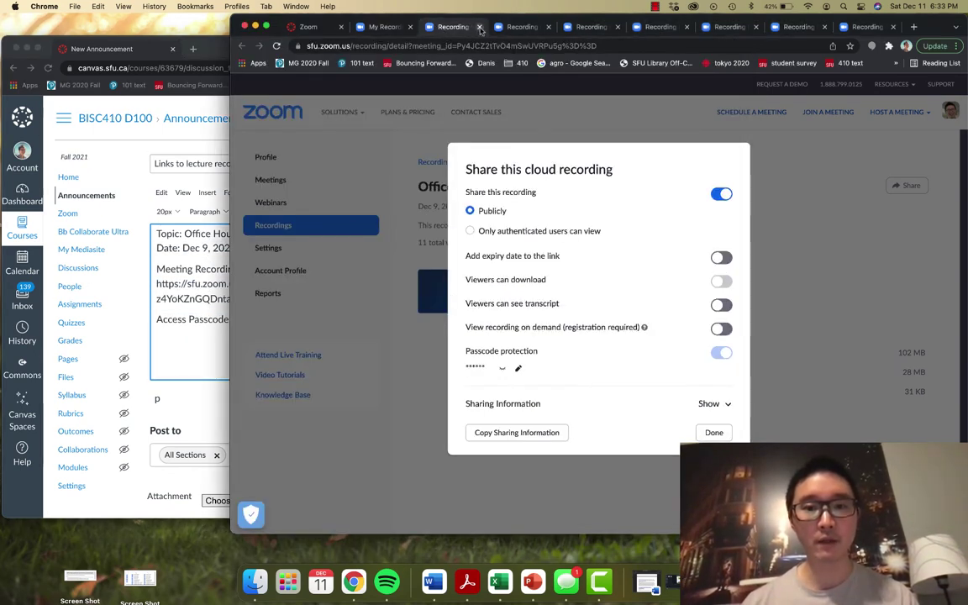
- Copy the Wednesday Dec 8 recording's sharing information and paste it into the announcement with Cmd+V
left_click(479, 27)
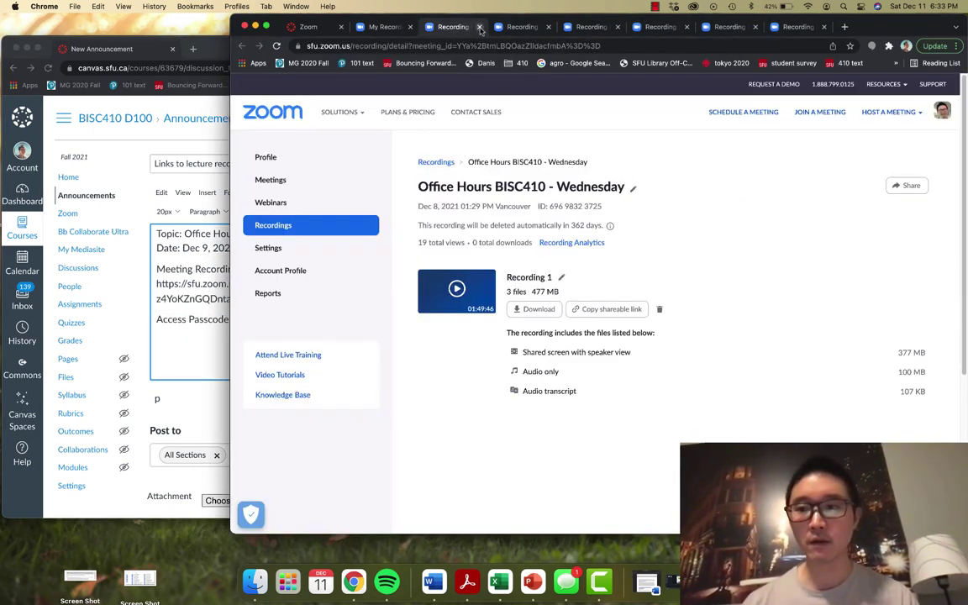
left_click(907, 185)
left_click(501, 432)
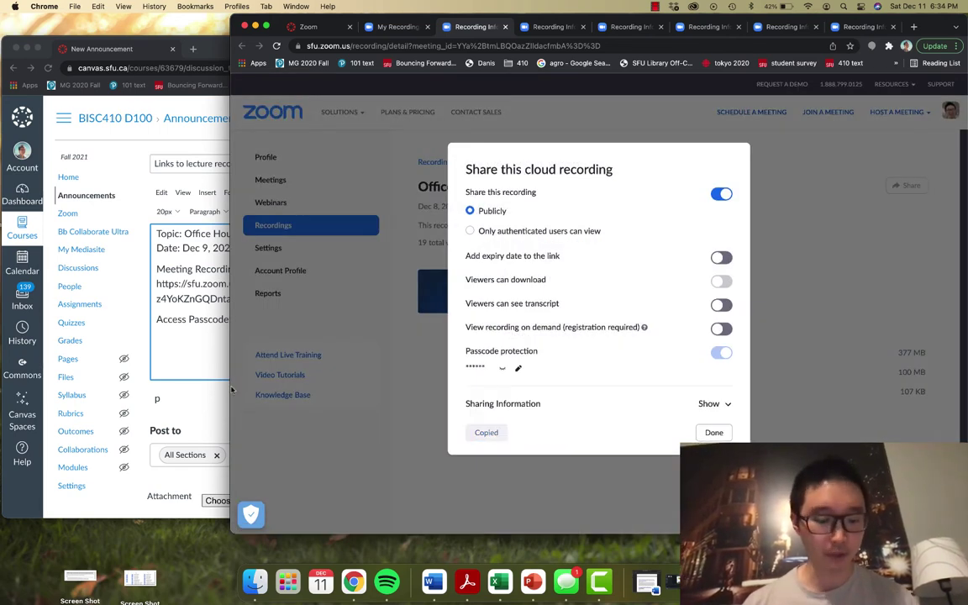
left_click(157, 361)
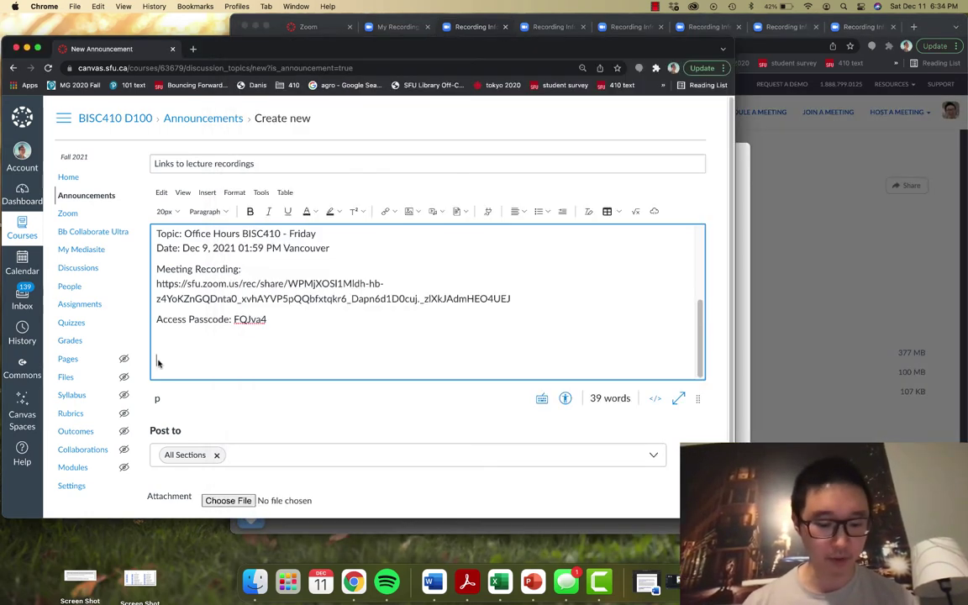
key("super+v")
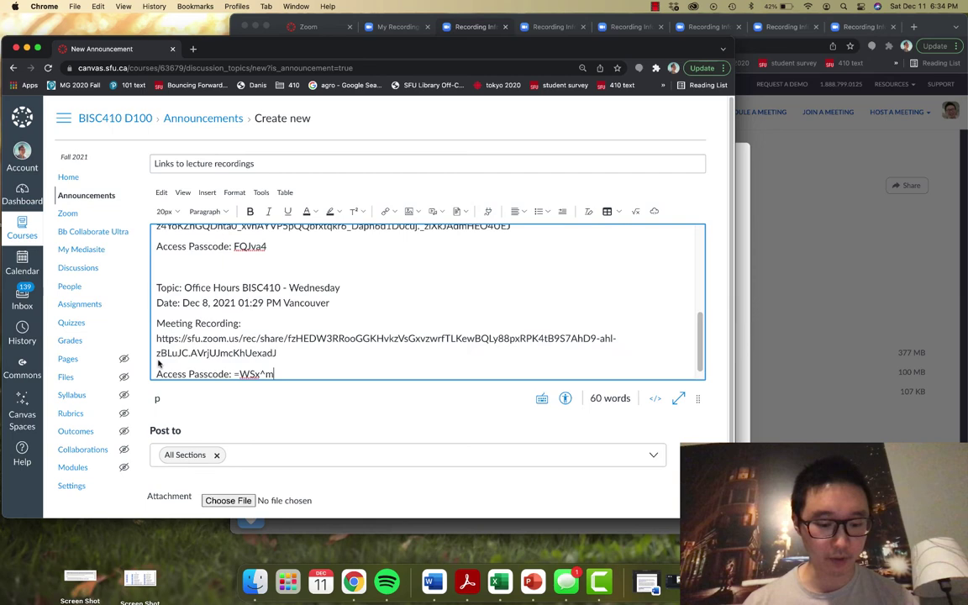
key("Return")
key("Return")
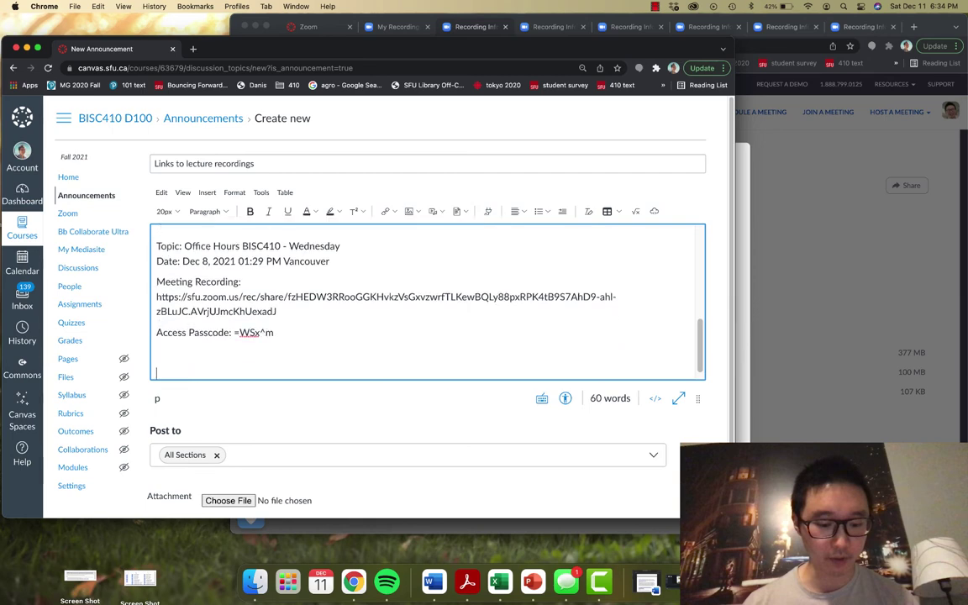
- Add the Tuesday Dec 7 recording's sharing information to the announcement and close its Zoom tab
left_click(527, 34)
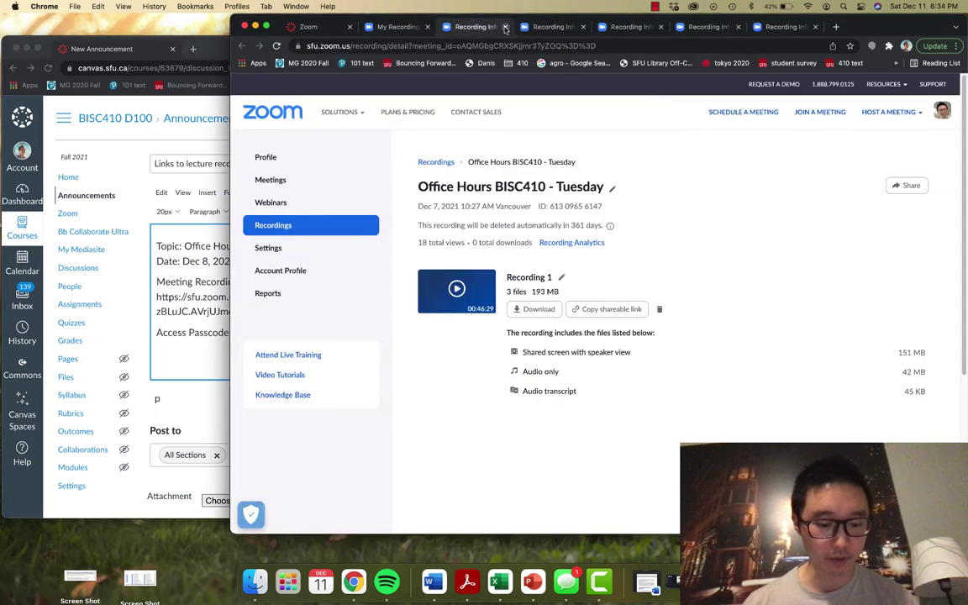
left_click(909, 186)
left_click(492, 432)
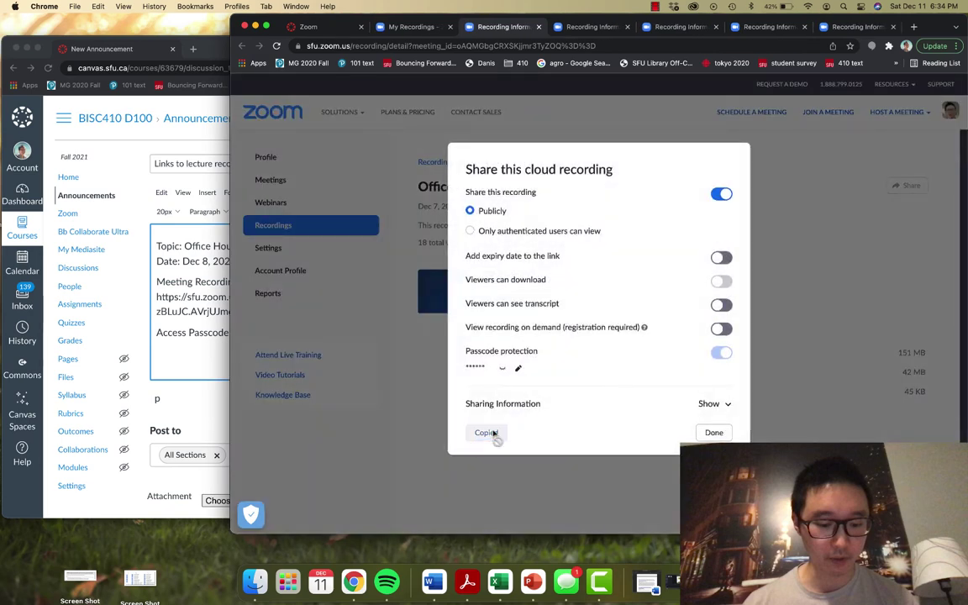
left_click(177, 362)
key("cmd+v")
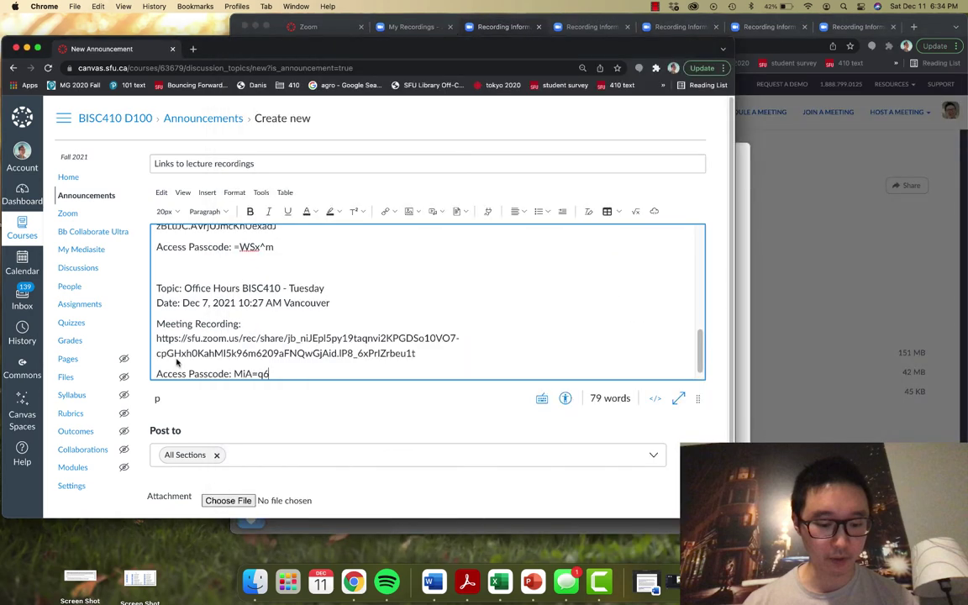
left_click(469, 26)
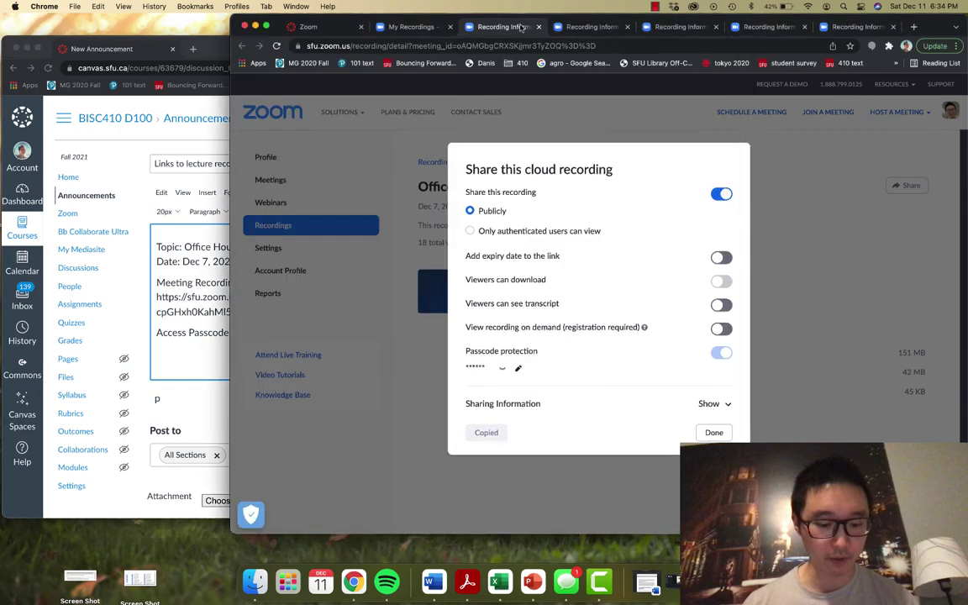
left_click(539, 27)
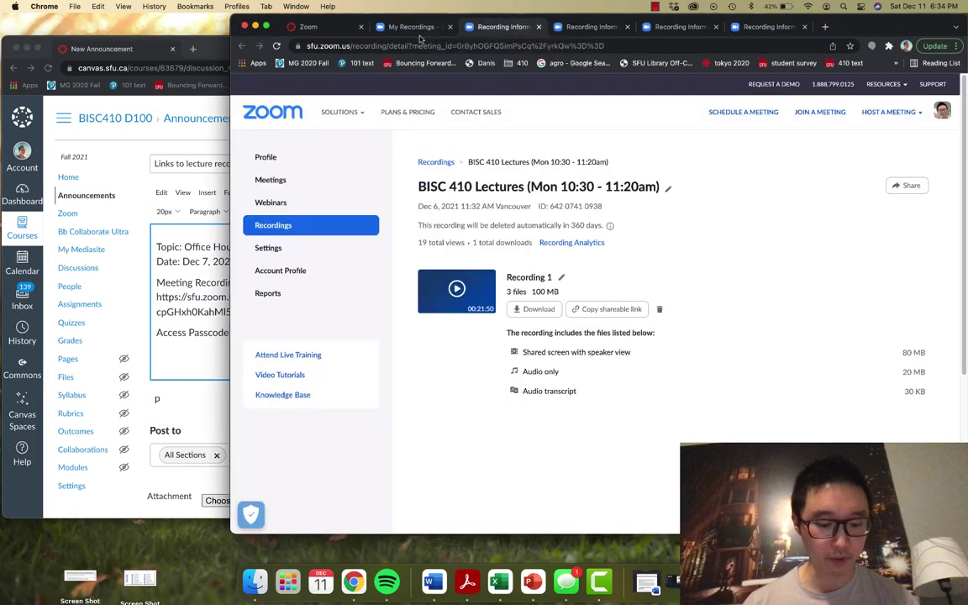
- Close the Monday lecture tab, review the full My Recordings list, and return to Canvas
left_click(539, 27)
scroll(547, 399, "down", 10)
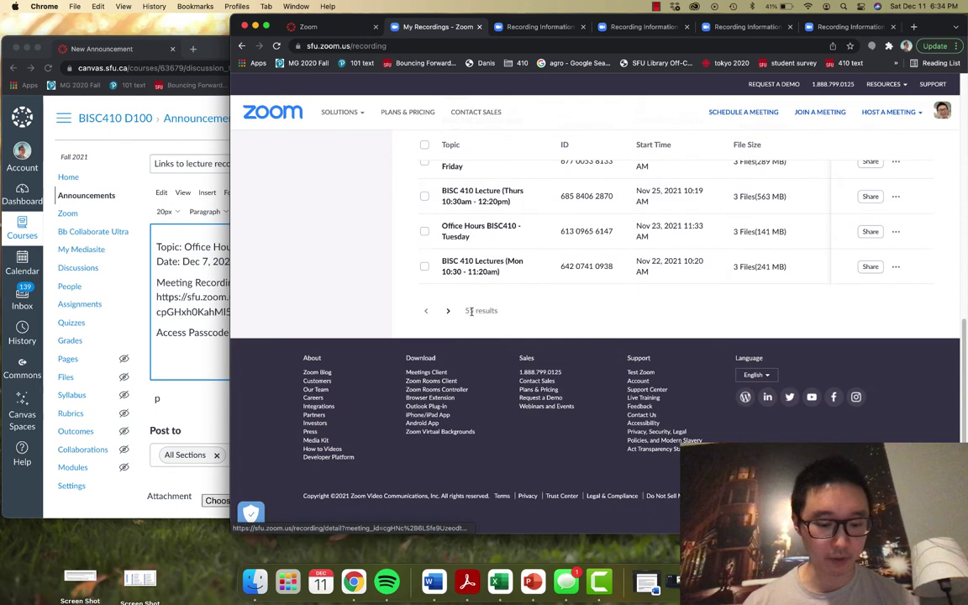
scroll(411, 285, "up", 5)
triple_click(483, 199)
scroll(487, 211, "up", 5)
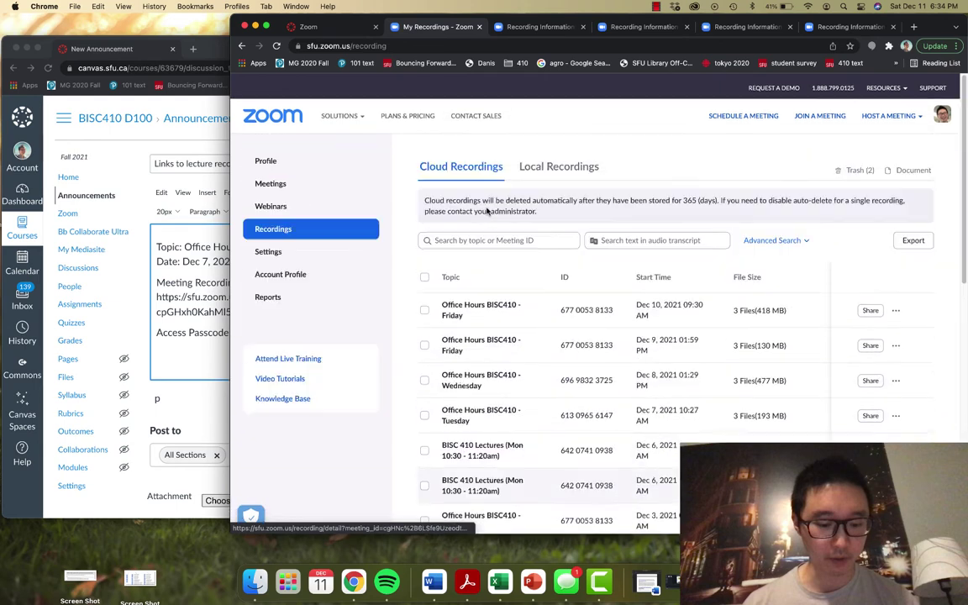
left_click(107, 358)
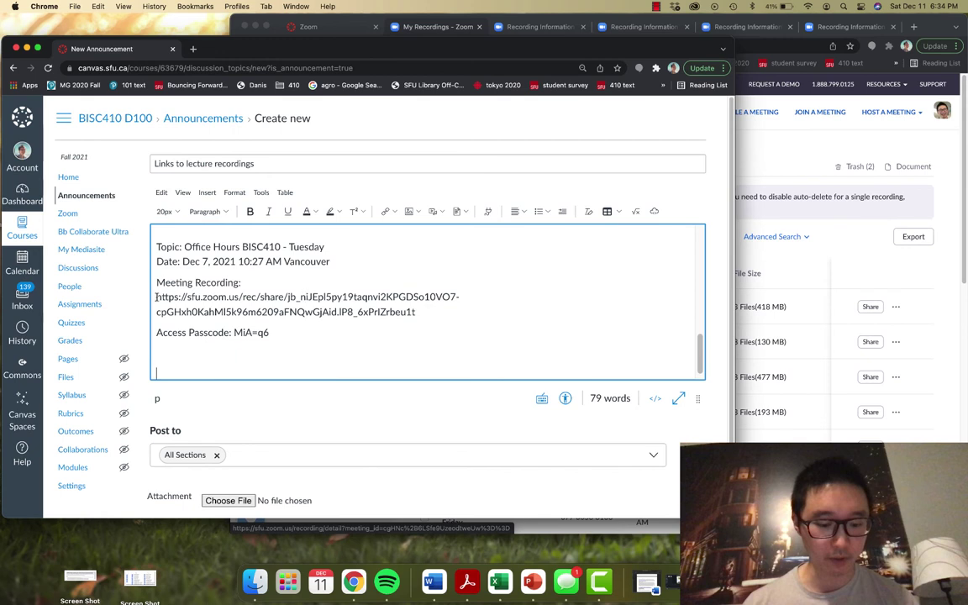
- Highlight the two-line Dec 7 Tuesday Zoom recording URL in the announcement body
left_click_drag(155, 296, 422, 313)
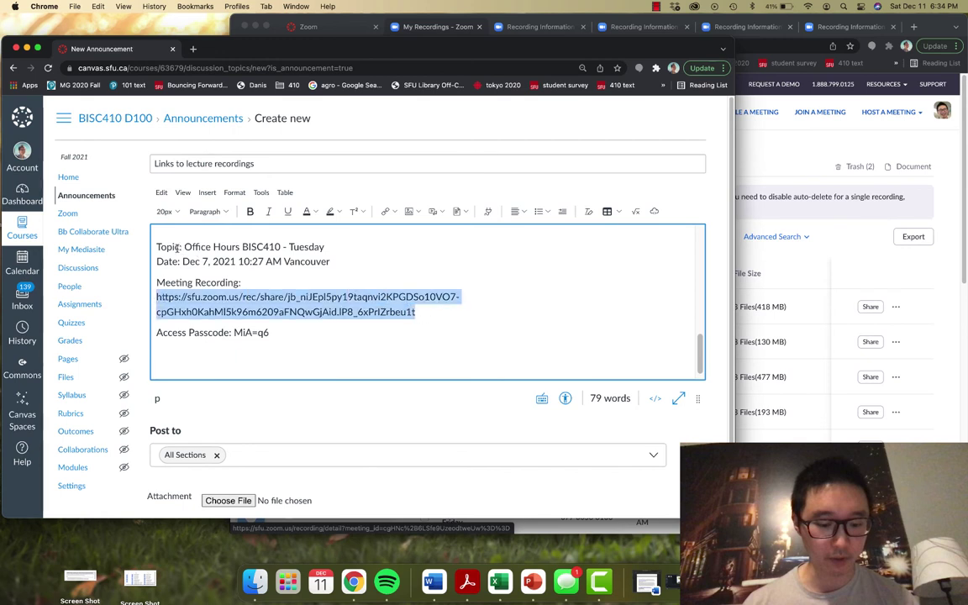